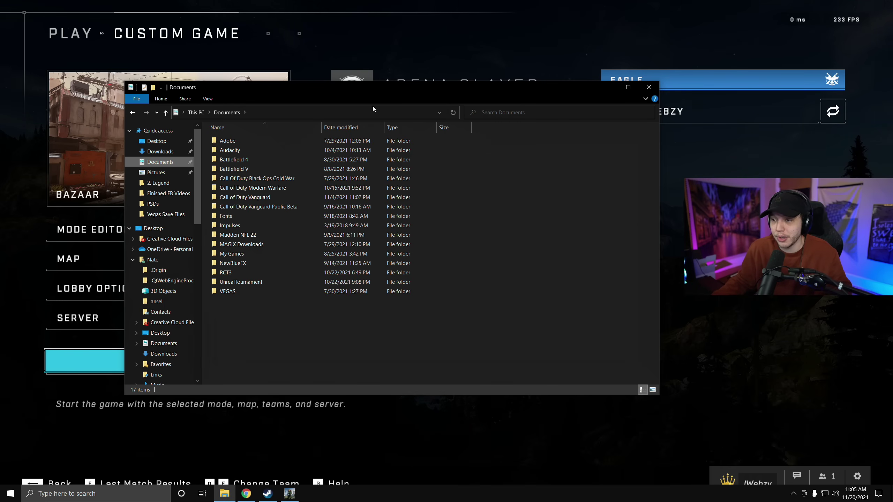
- Go to the folder %LOCALAPPDATA%\HaloInfinite\Settings in File Explorer
{"action": "left_click", "coordinate": [282, 113]}
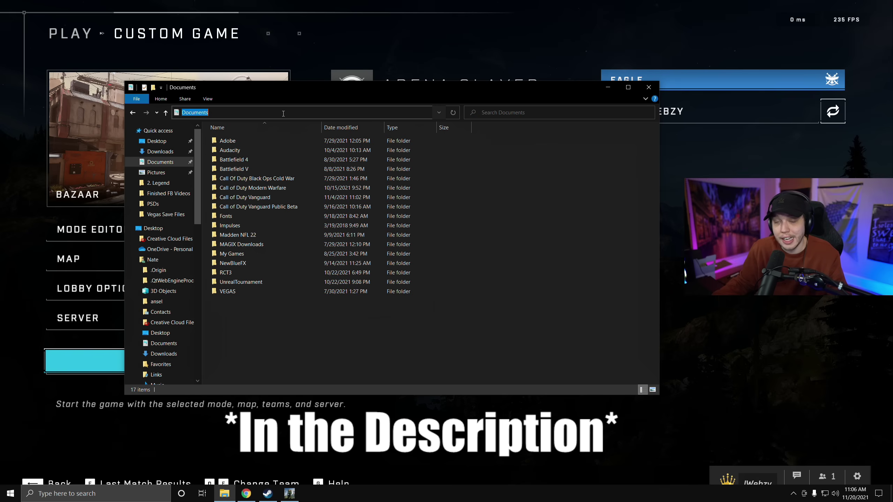
{"action": "type", "text": "%LOCALAPPDATA%\\HaloInfinite\\Settings"}
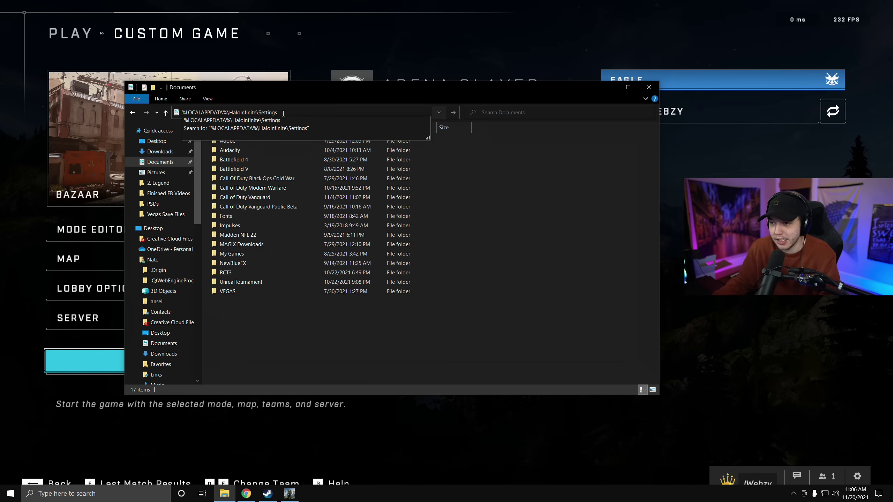
{"action": "key", "text": "Return"}
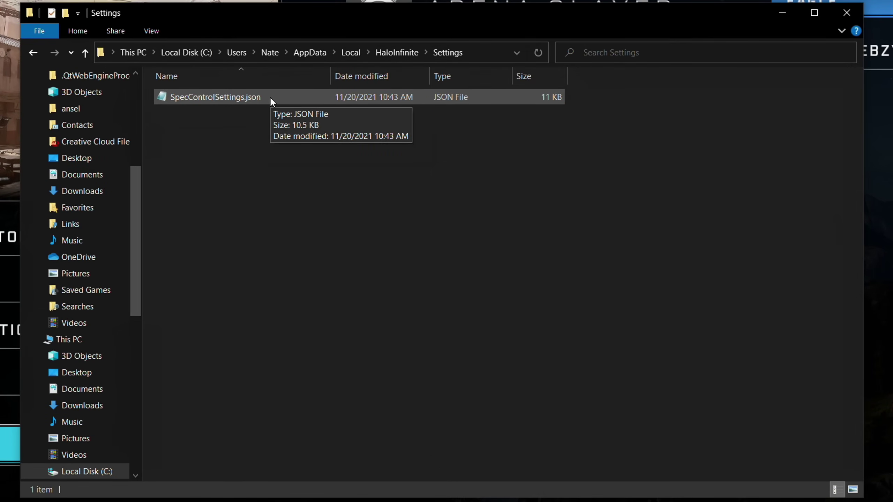
- Open SpecControlSettings.json with Notepad, choosing the program from the list of available apps
{"action": "left_click", "coordinate": [270, 99]}
{"action": "right_click", "coordinate": [269, 100]}
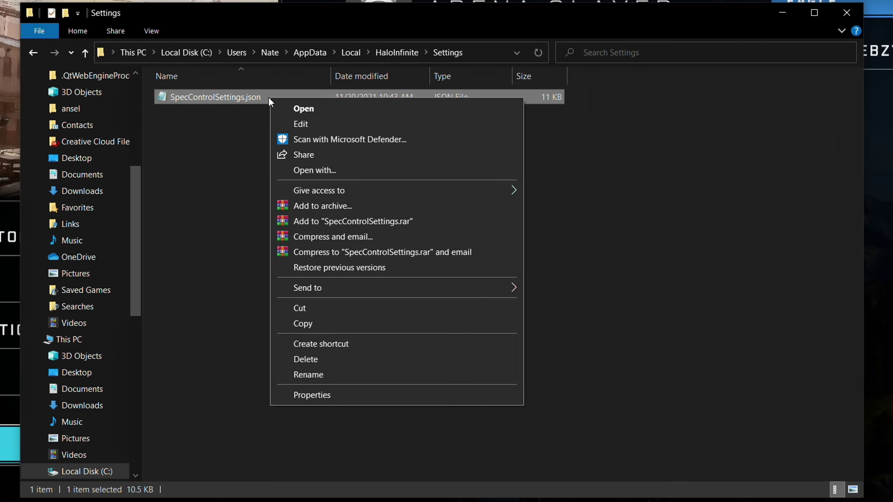
{"action": "left_click", "coordinate": [327, 169]}
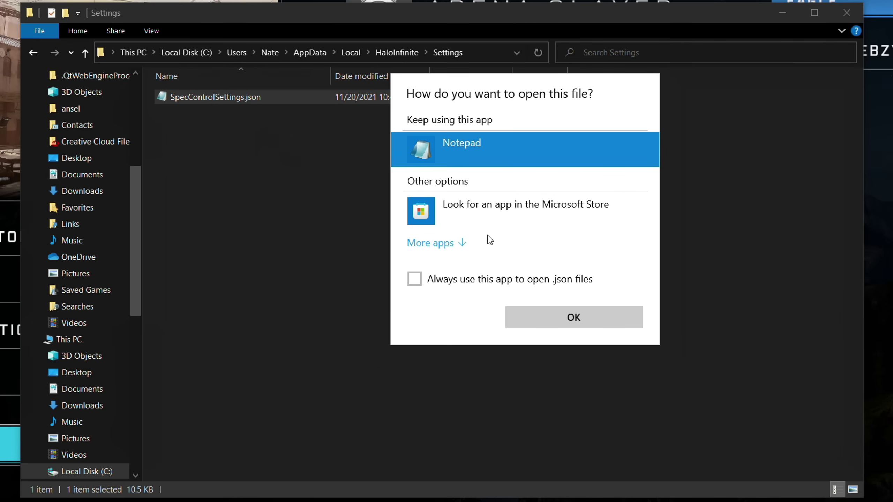
{"action": "left_click", "coordinate": [441, 244]}
{"action": "scroll", "coordinate": [524, 292], "scroll_direction": "down", "scroll_amount": 2}
{"action": "scroll", "coordinate": [519, 282], "scroll_direction": "up", "scroll_amount": 1}
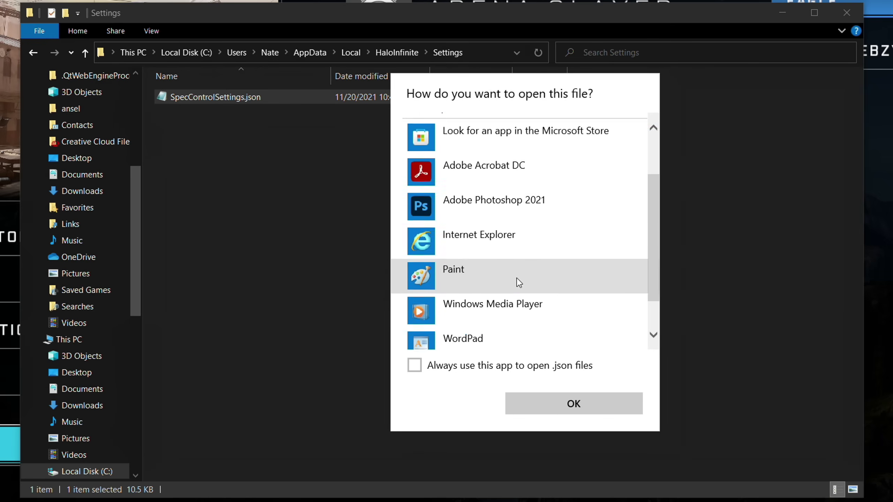
{"action": "scroll", "coordinate": [516, 278], "scroll_direction": "up", "scroll_amount": 3}
{"action": "left_click", "coordinate": [573, 403]}
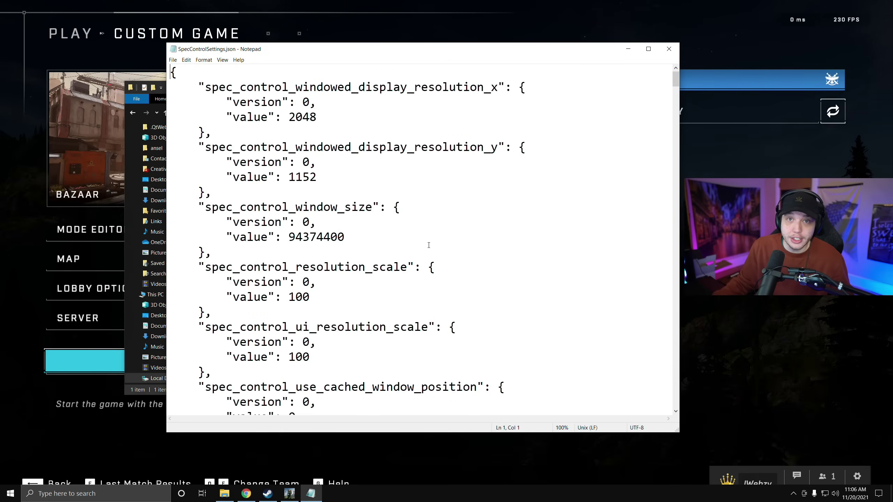
- Check the spec_control_target_framerate value in the settings file, save the file, and close it along with its folder window
{"action": "scroll", "coordinate": [429, 246], "scroll_direction": "down", "scroll_amount": 11}
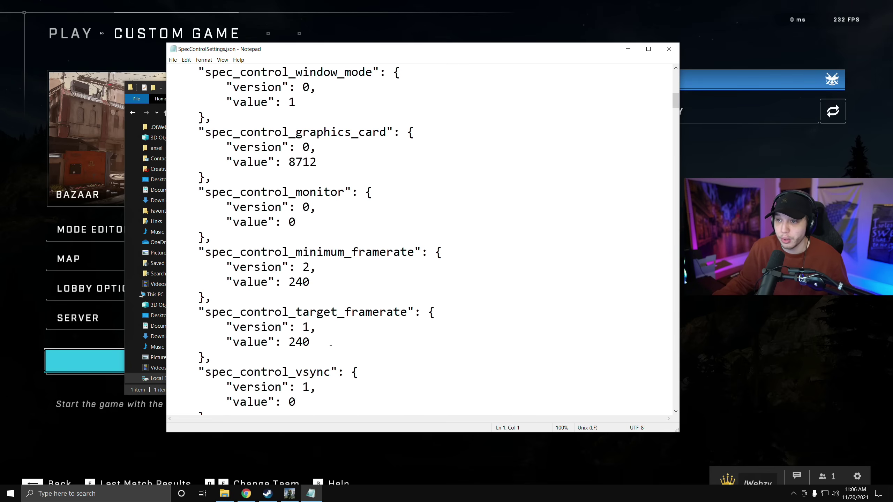
{"action": "left_click", "coordinate": [310, 342]}
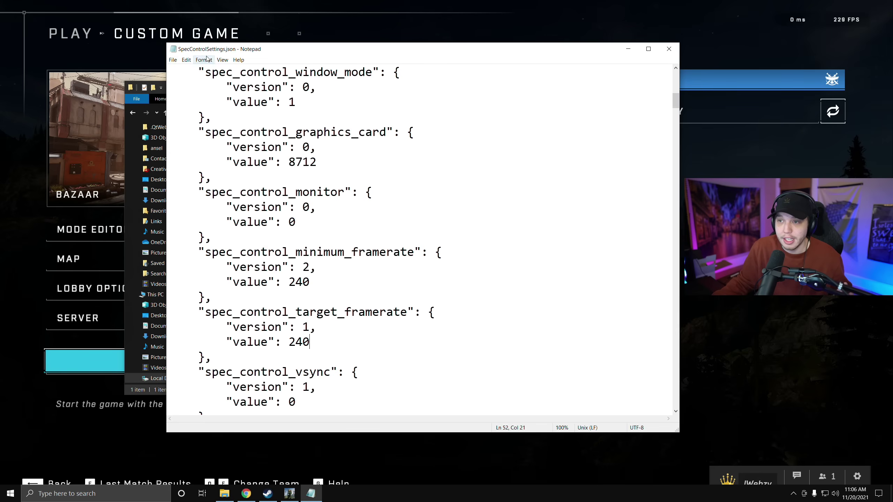
{"action": "left_click", "coordinate": [173, 60]}
{"action": "left_click", "coordinate": [199, 95]}
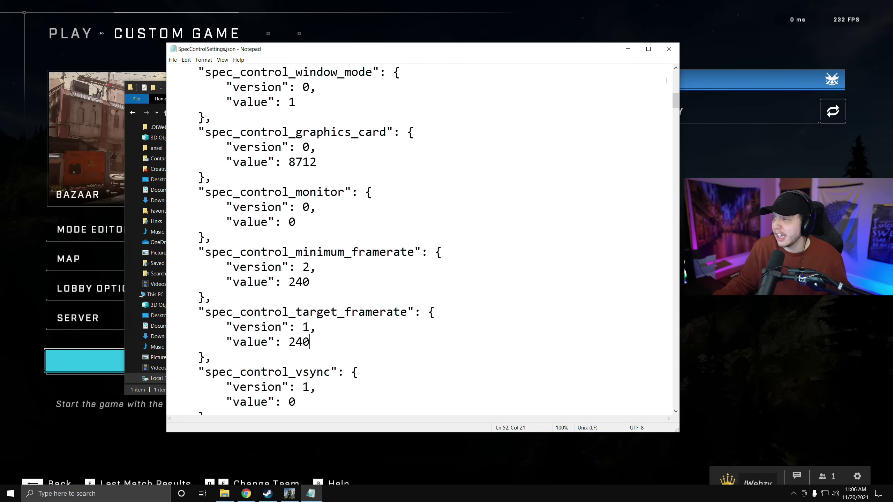
{"action": "left_click", "coordinate": [669, 49]}
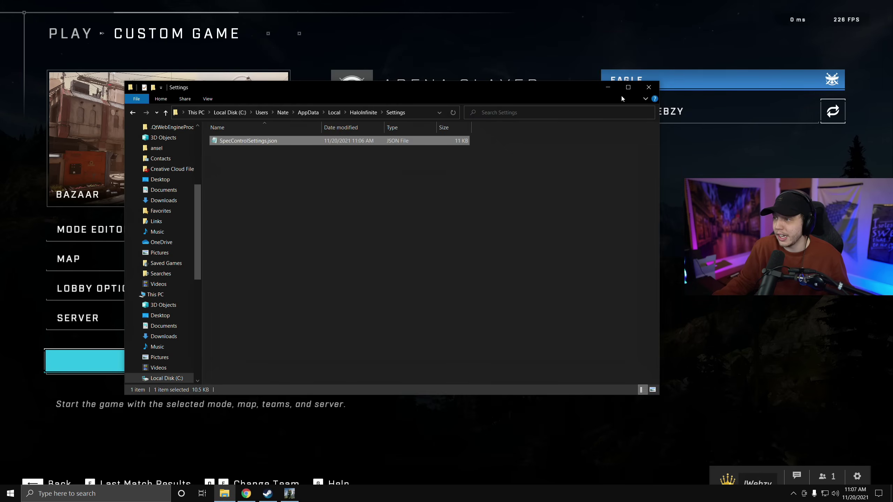
{"action": "left_click", "coordinate": [646, 91]}
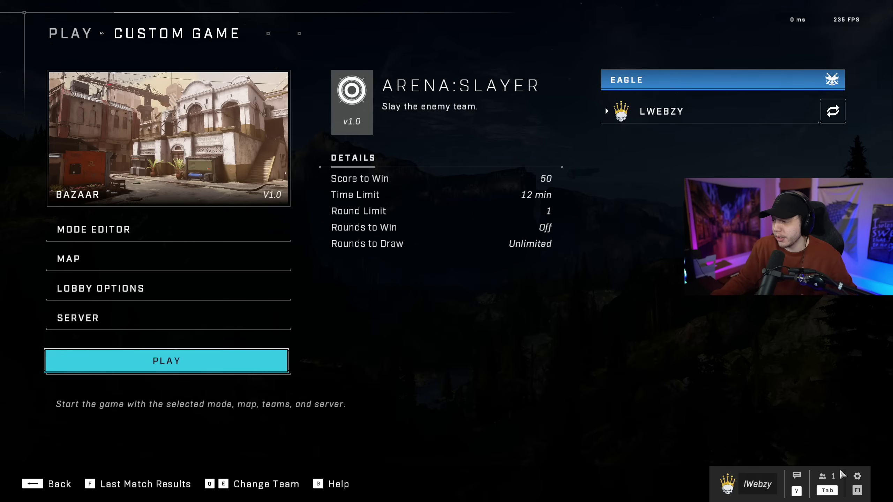
- Check which game components are installed, including the Multiplayer HD Content Pack, and return to the Control Panel
{"action": "left_click", "coordinate": [859, 489]}
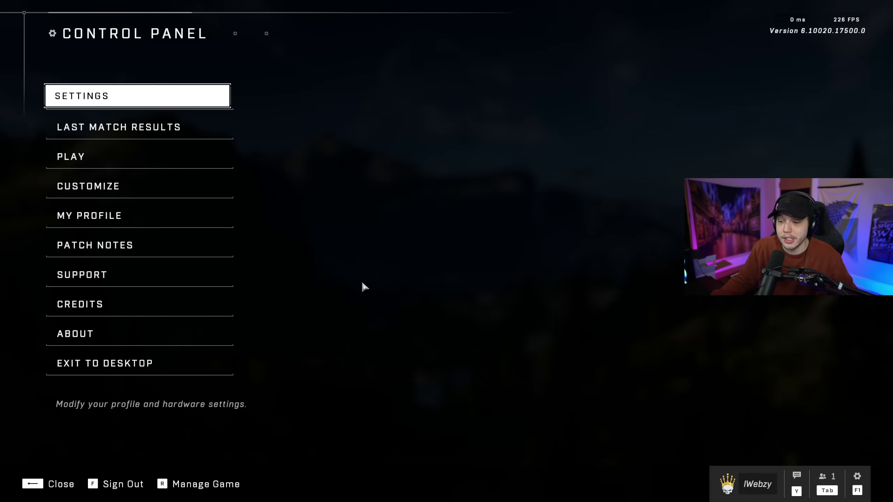
{"action": "left_click", "coordinate": [207, 486]}
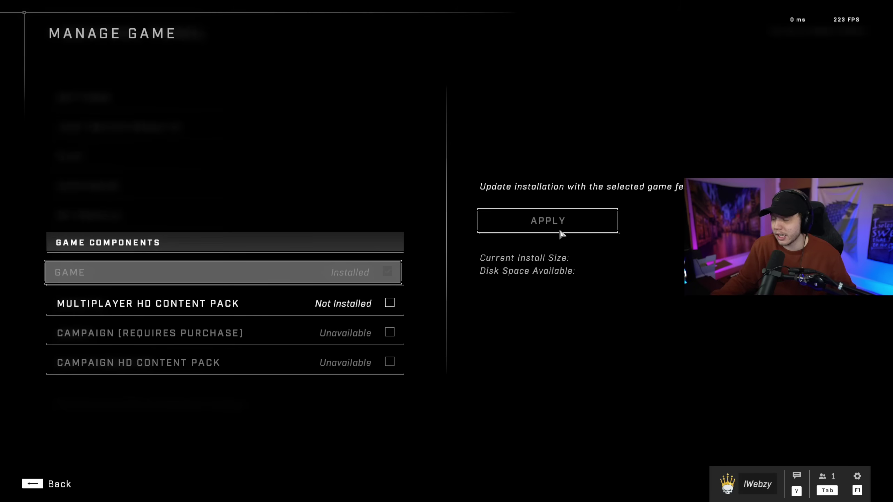
{"action": "left_click", "coordinate": [58, 485]}
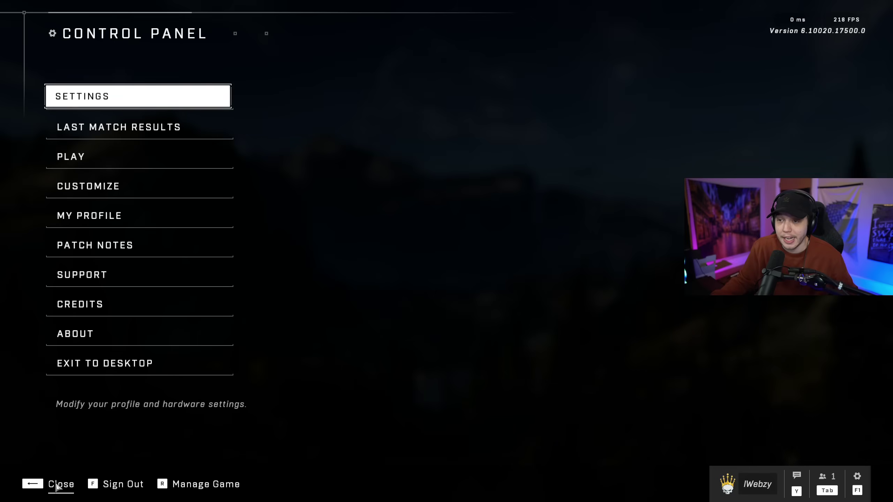
- Open the game's Video settings and toggle Limit Inactive Frame Rate on and back off
{"action": "left_click", "coordinate": [173, 96]}
{"action": "left_click", "coordinate": [329, 67]}
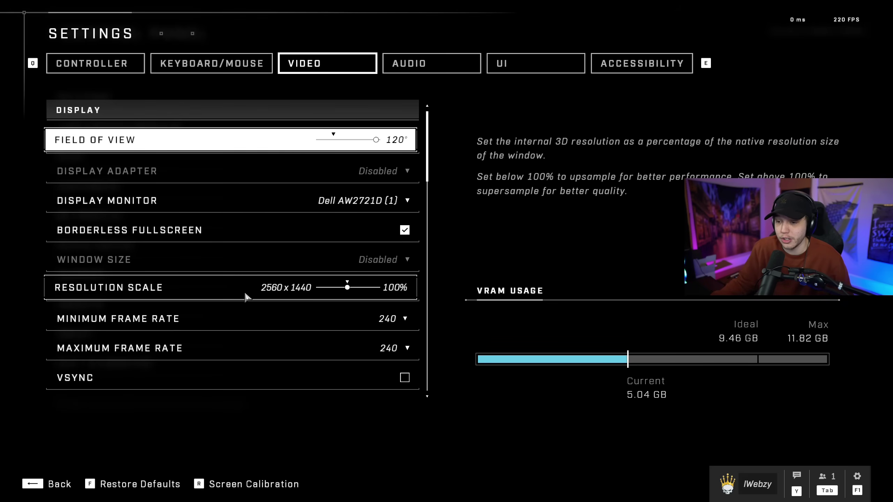
{"action": "scroll", "coordinate": [247, 297], "scroll_direction": "down", "scroll_amount": 2}
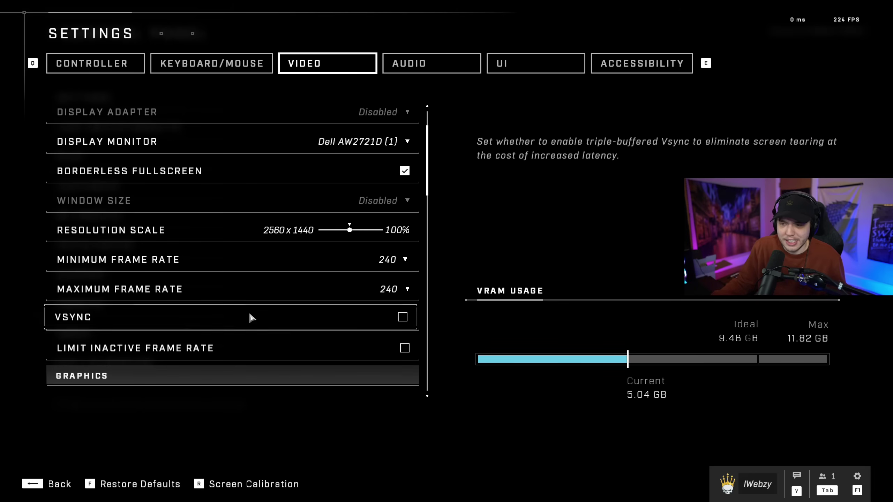
{"action": "left_click", "coordinate": [242, 350]}
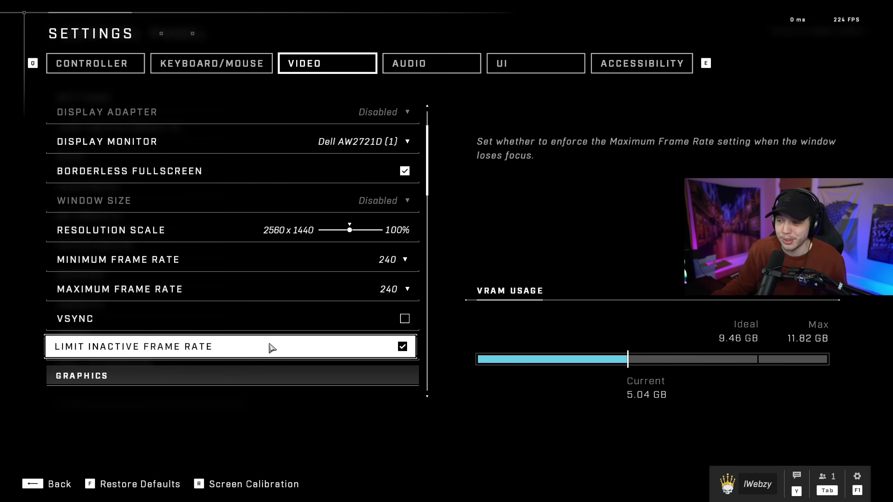
{"action": "left_click", "coordinate": [402, 346]}
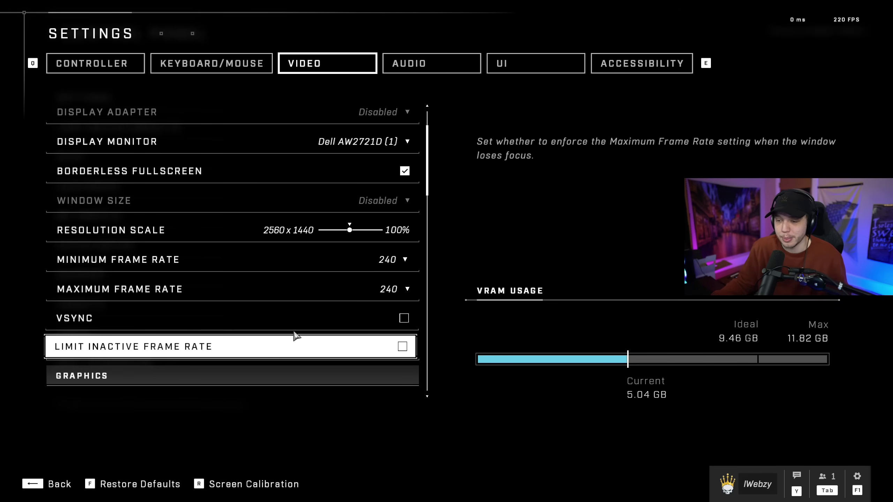
- Examine the graphics quality options from the quality preset down to animation quality
{"action": "scroll", "coordinate": [301, 340], "scroll_direction": "down", "scroll_amount": 8}
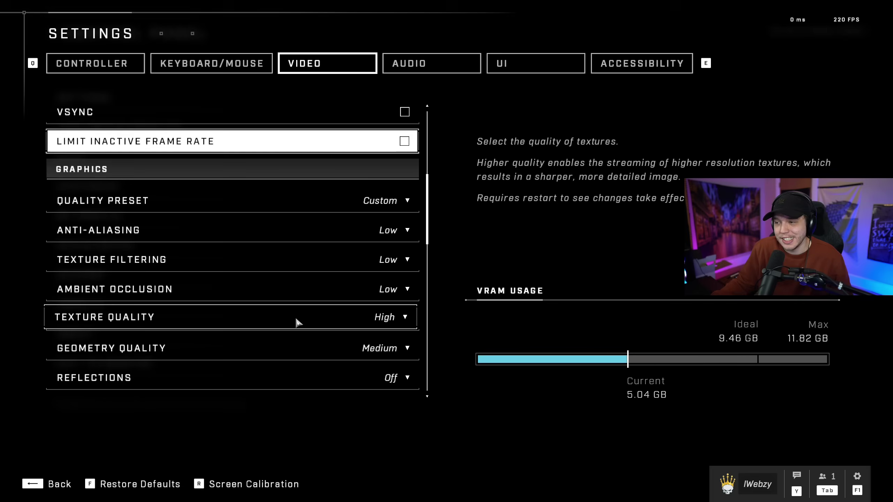
{"action": "scroll", "coordinate": [297, 322], "scroll_direction": "down", "scroll_amount": 1}
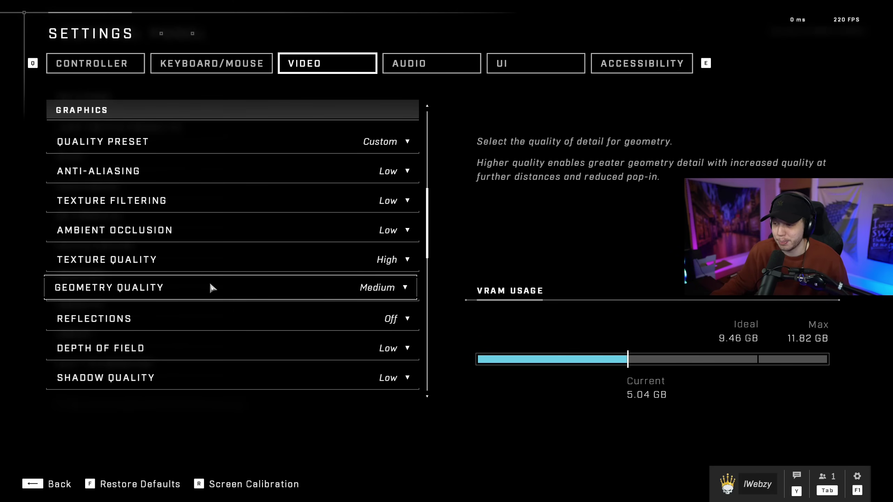
{"action": "left_click", "coordinate": [211, 286]}
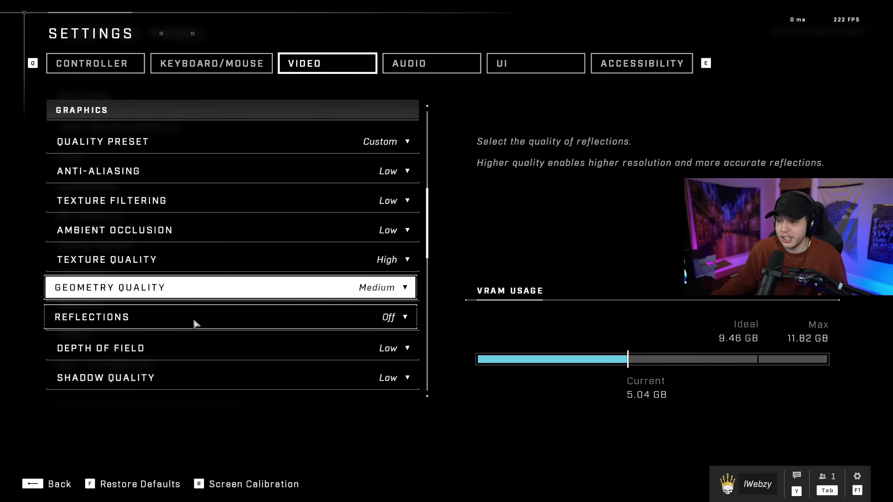
{"action": "scroll", "coordinate": [195, 324], "scroll_direction": "down", "scroll_amount": 1}
{"action": "scroll", "coordinate": [185, 322], "scroll_direction": "down", "scroll_amount": 1}
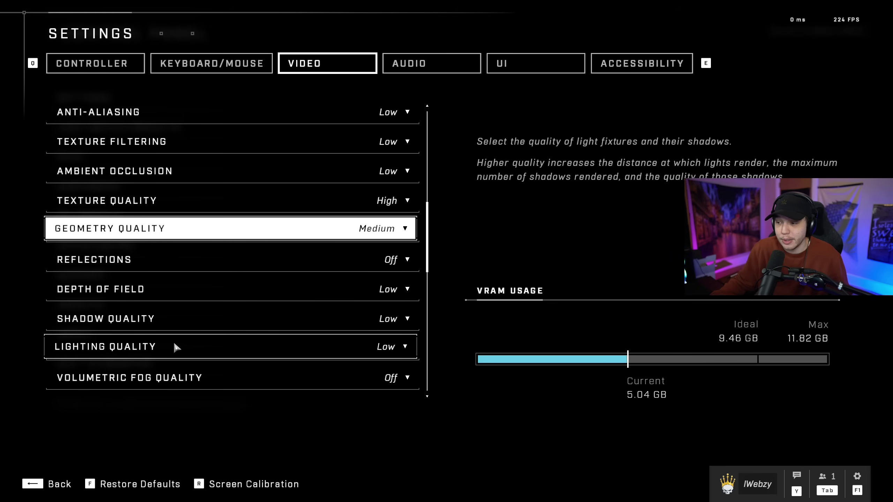
{"action": "scroll", "coordinate": [175, 345], "scroll_direction": "down", "scroll_amount": 1}
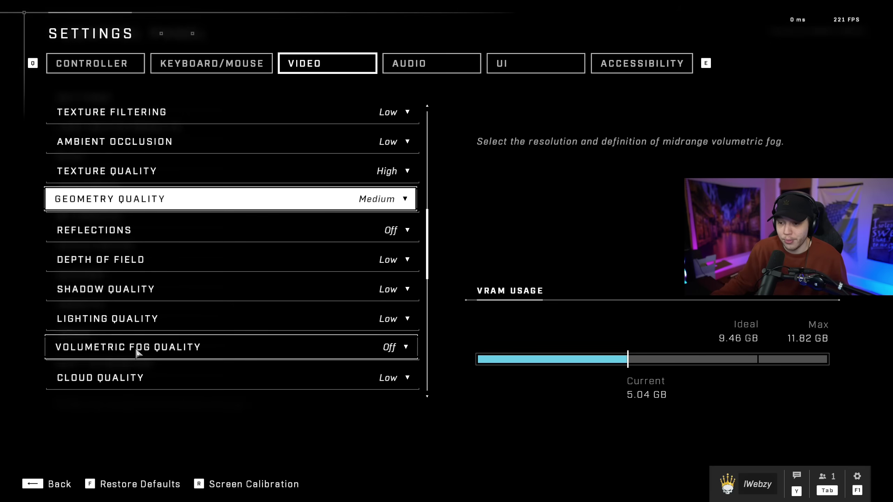
{"action": "scroll", "coordinate": [202, 345], "scroll_direction": "down", "scroll_amount": 2}
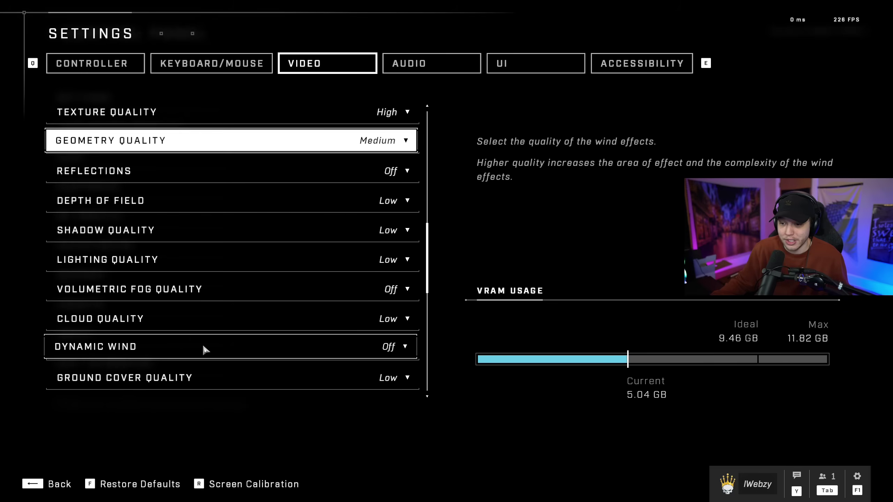
{"action": "scroll", "coordinate": [196, 345], "scroll_direction": "down", "scroll_amount": 2}
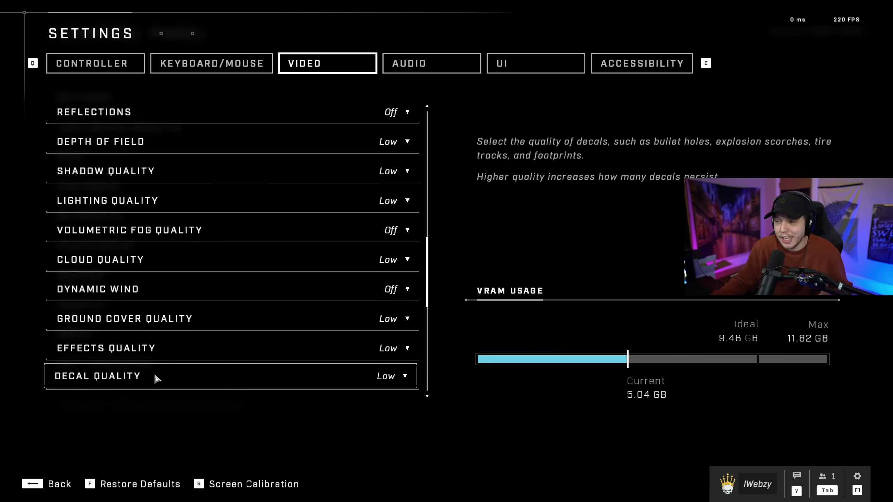
{"action": "scroll", "coordinate": [177, 320], "scroll_direction": "down", "scroll_amount": 3}
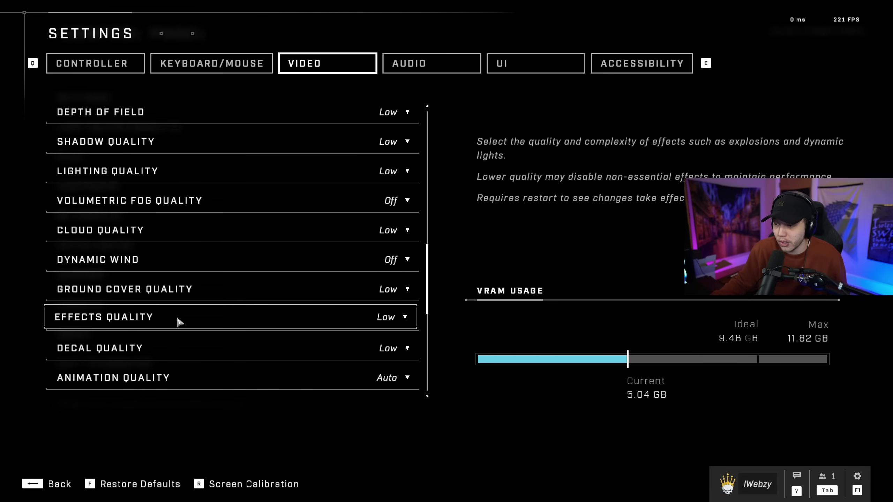
{"action": "scroll", "coordinate": [178, 319], "scroll_direction": "down", "scroll_amount": 2}
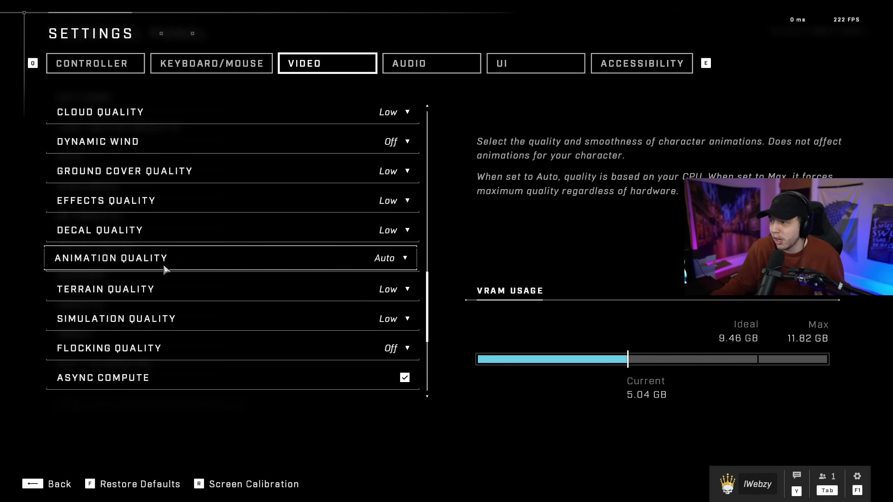
- Keep Animation Quality on Auto and set Terrain Quality to Medium
{"action": "left_click", "coordinate": [398, 261]}
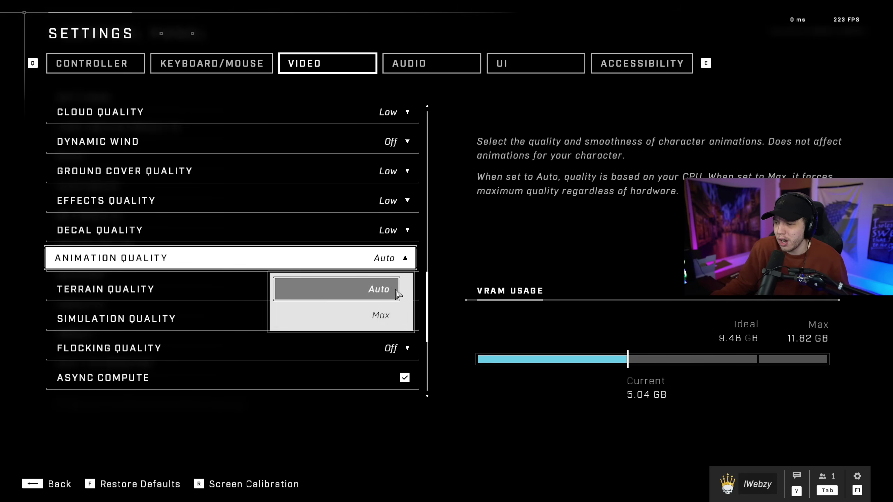
{"action": "left_click", "coordinate": [378, 295]}
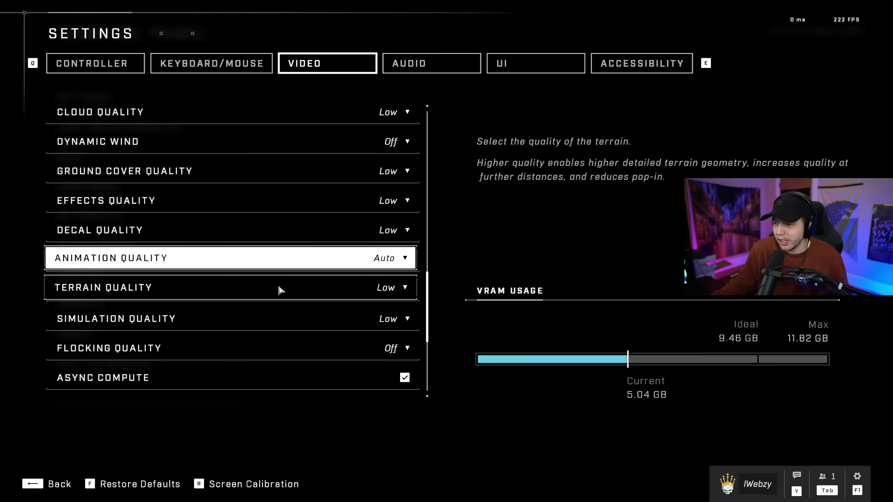
{"action": "left_click", "coordinate": [372, 288]}
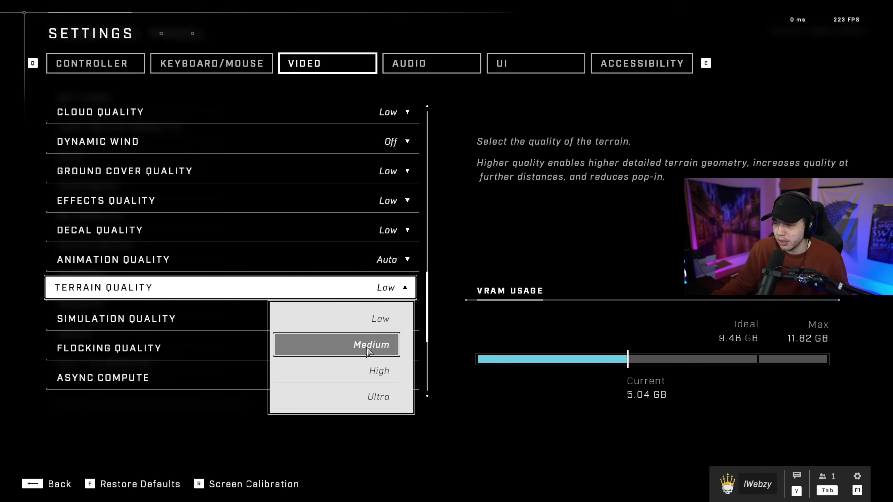
{"action": "left_click", "coordinate": [367, 352]}
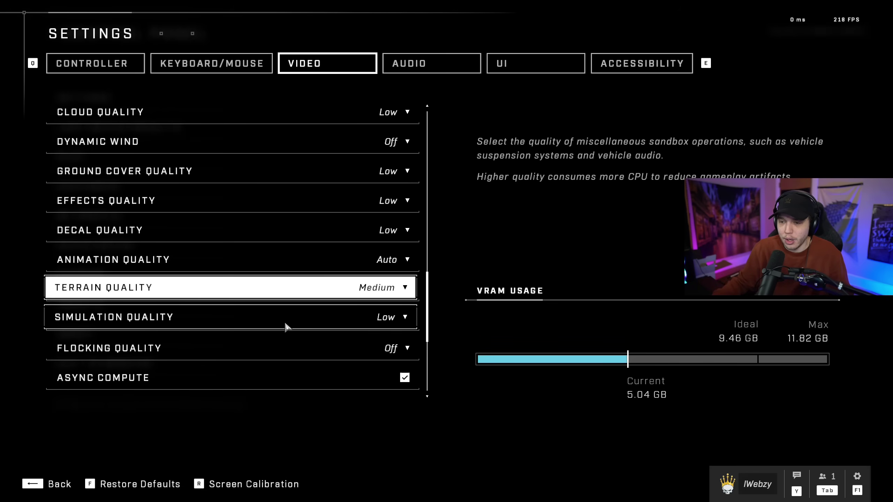
- Examine the remaining graphics options and the sensory settings, including async compute, blur, screen shake and sharpening
{"action": "scroll", "coordinate": [269, 318], "scroll_direction": "down", "scroll_amount": 1}
{"action": "scroll", "coordinate": [269, 321], "scroll_direction": "down", "scroll_amount": 1}
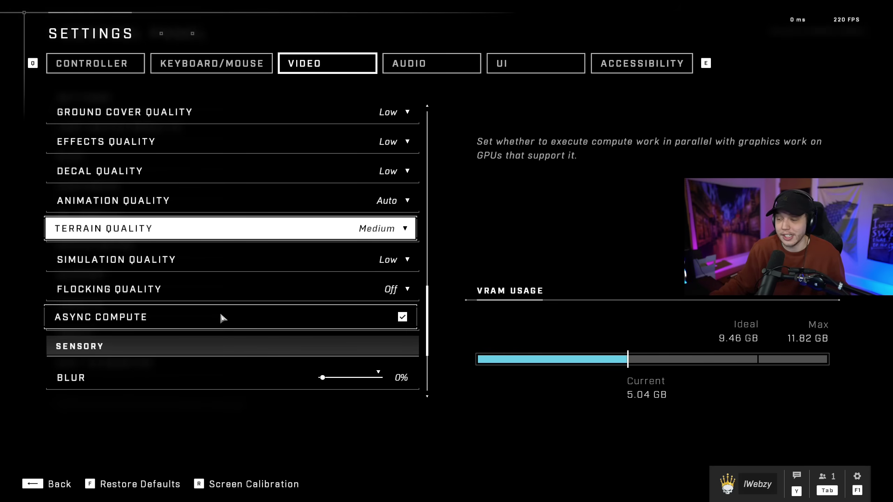
{"action": "scroll", "coordinate": [222, 318], "scroll_direction": "down", "scroll_amount": 5}
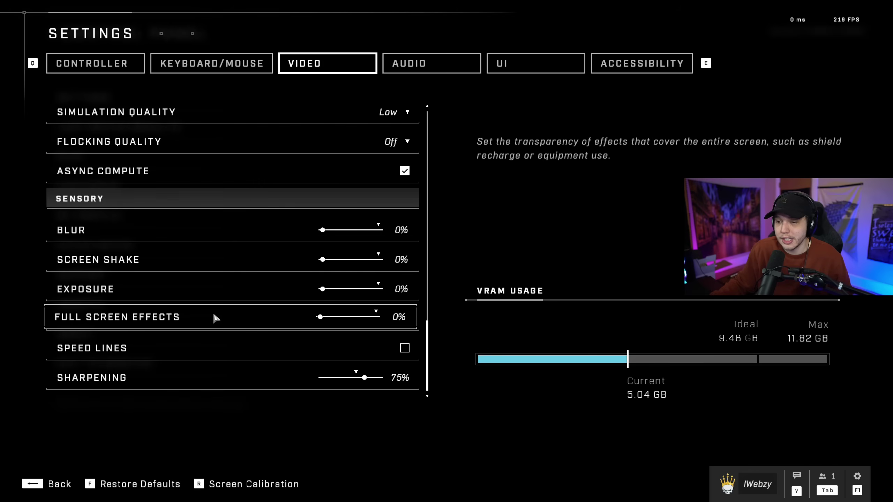